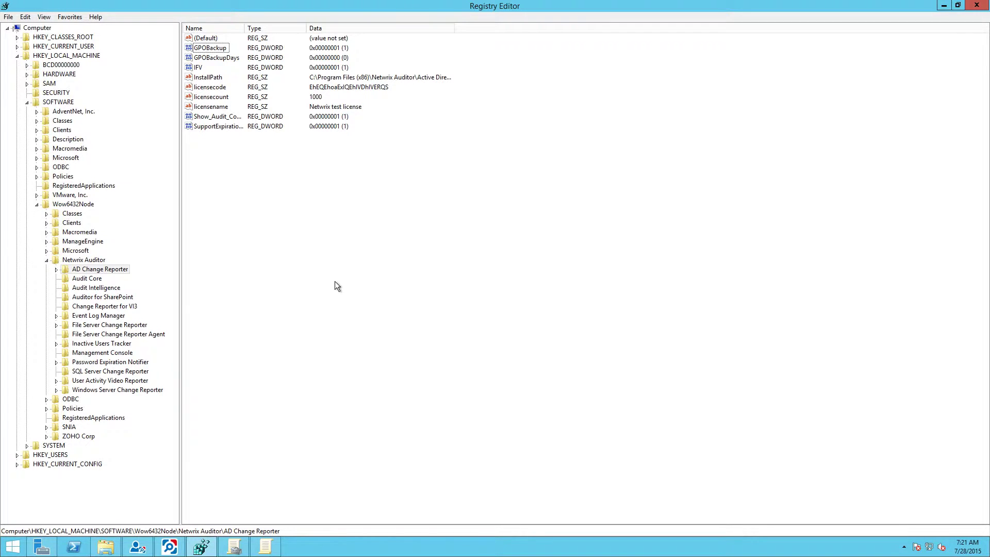
pyautogui.doubleClick(210, 49)
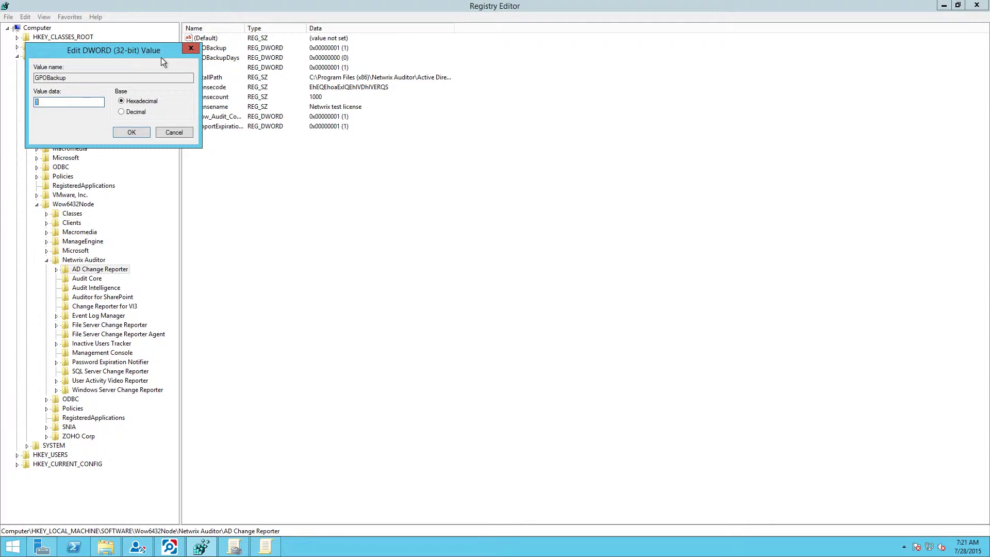
pyautogui.moveTo(161, 57); pyautogui.dragTo(320, 159)
pyautogui.click(302, 224)
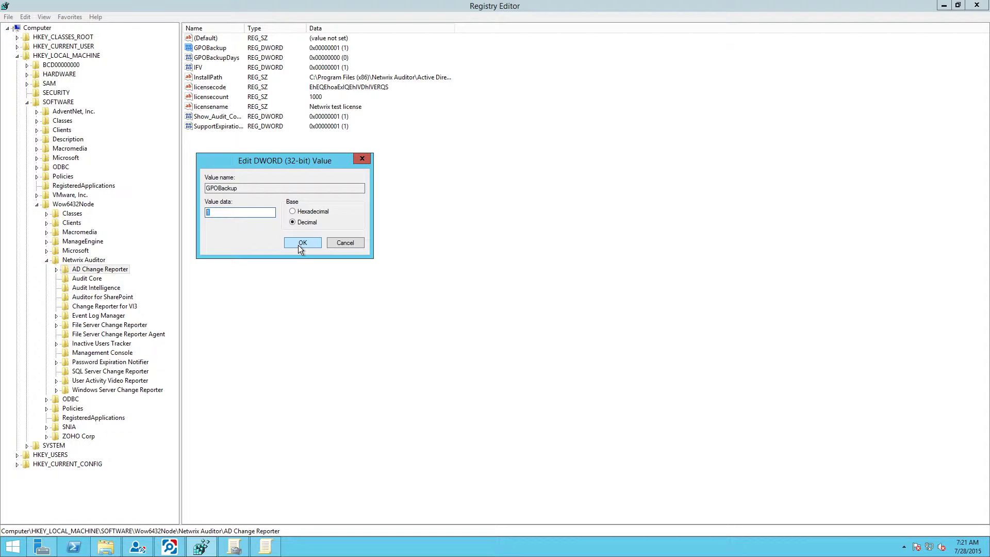
pyautogui.click(299, 247)
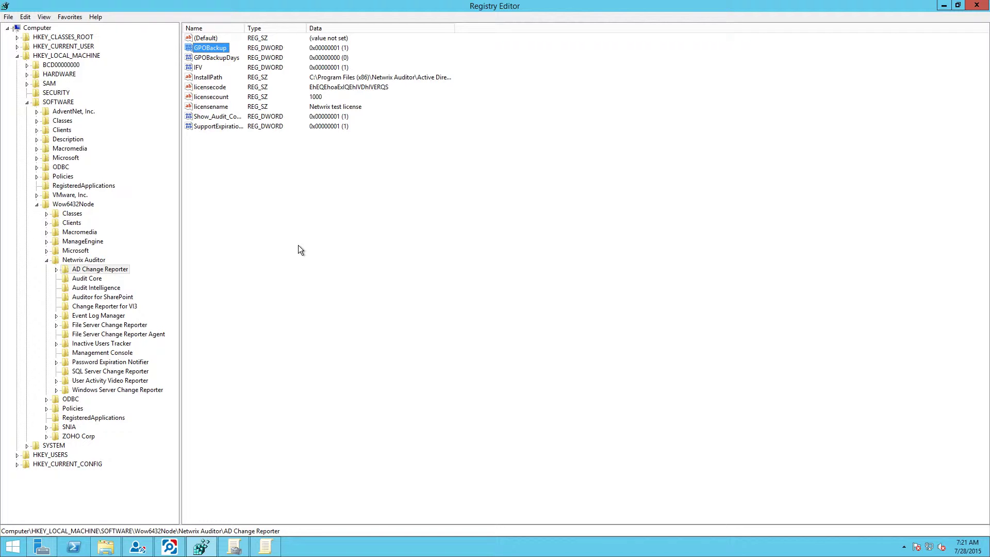
# Rerun data collection for na.local in the Netwrix Auditor Administrator Console
pyautogui.click(137, 546)
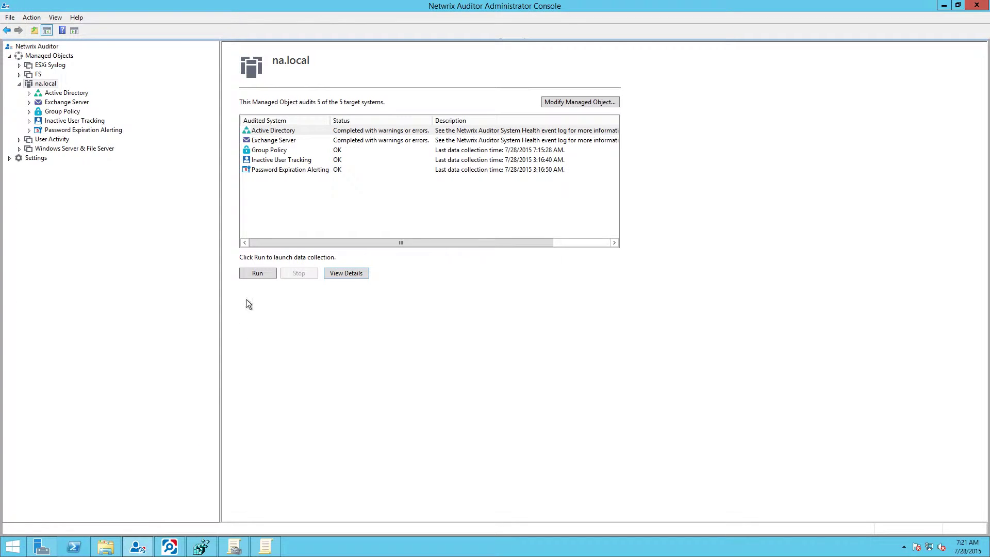
pyautogui.click(256, 275)
# Browse the na.local AD Changes folder into 2015_7_28_14_15_28.gpcr\Backup, then return to na.local
pyautogui.click(106, 546)
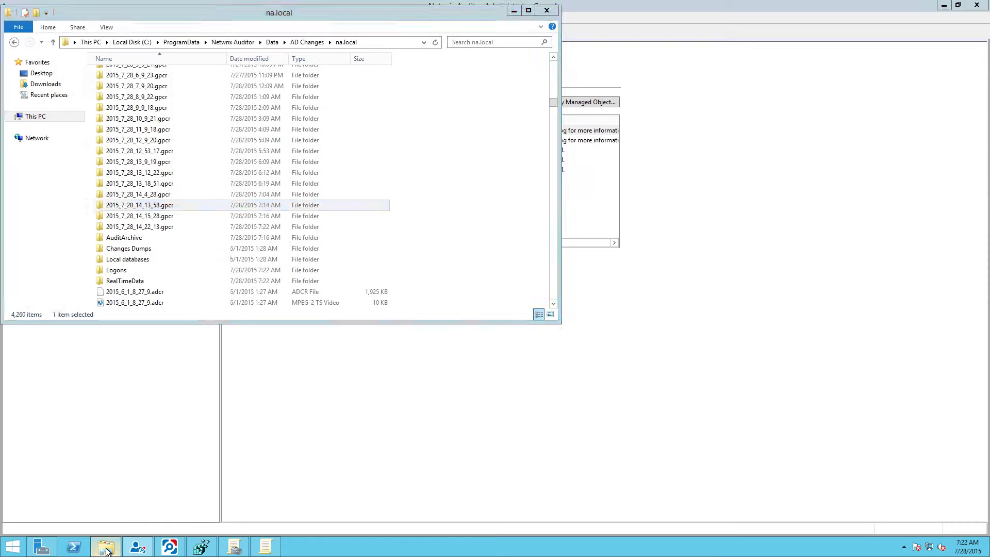
pyautogui.click(377, 44)
pyautogui.click(351, 41)
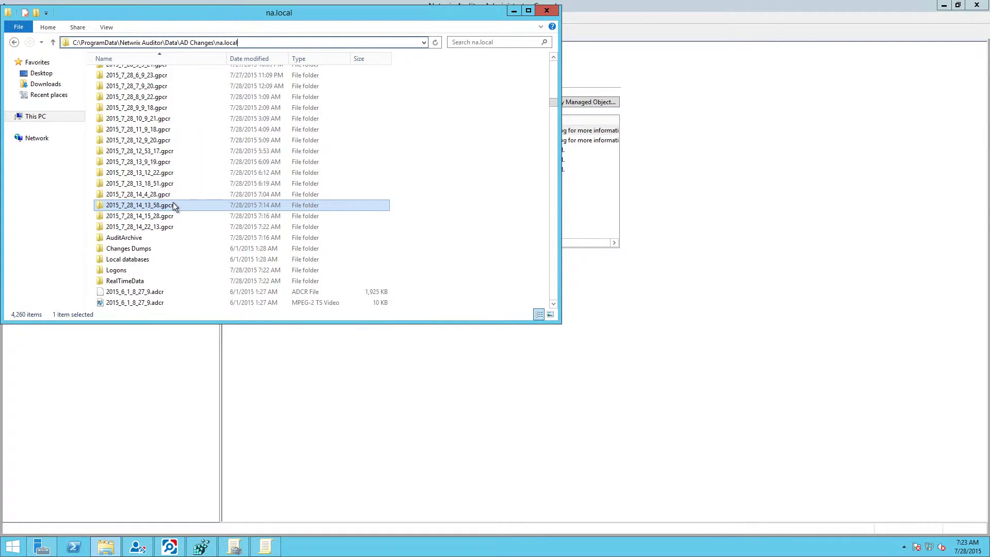
pyautogui.doubleClick(165, 217)
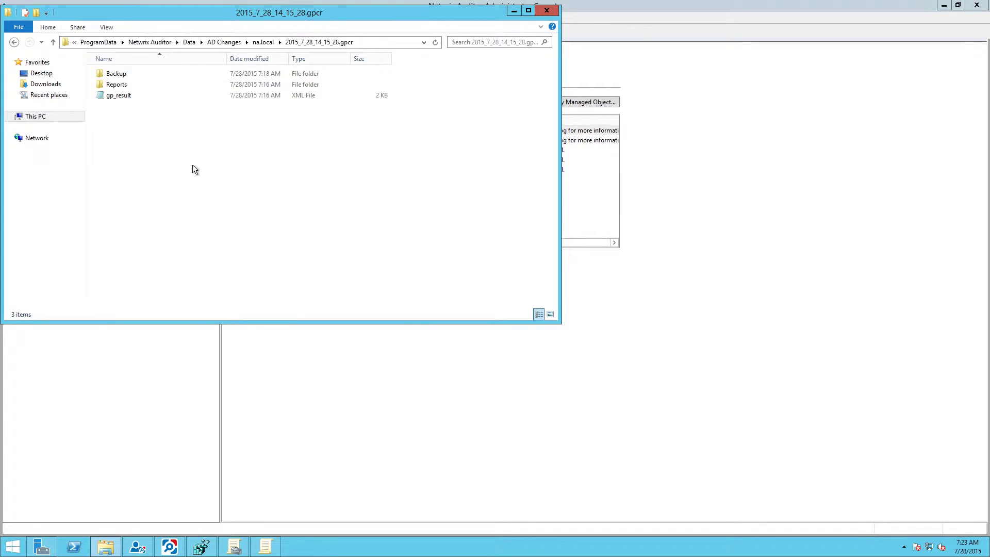
pyautogui.click(129, 77)
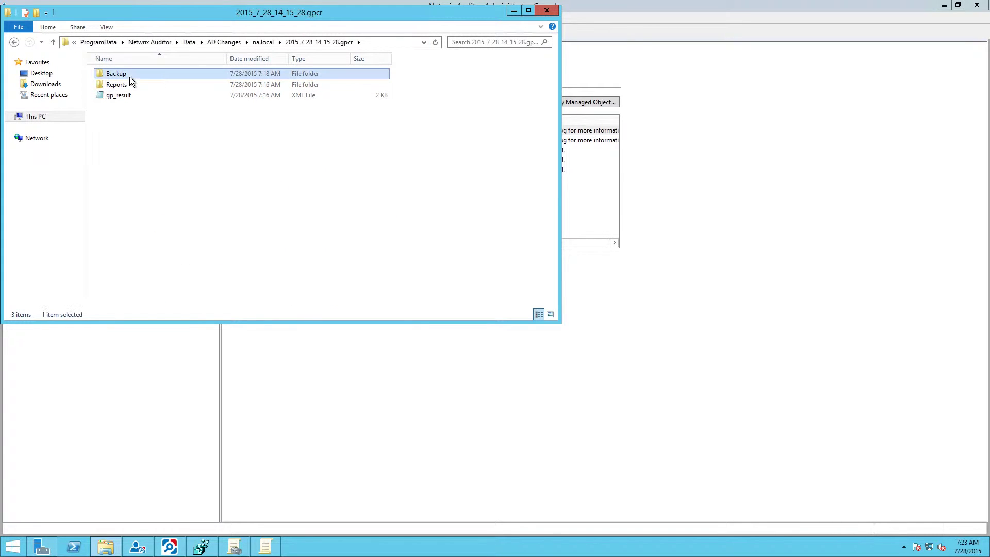
pyautogui.doubleClick(157, 75)
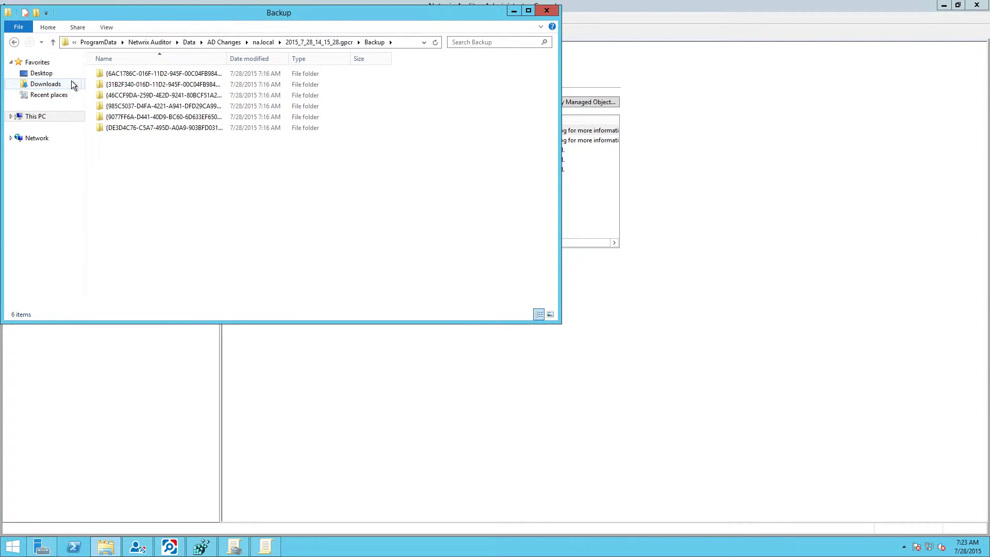
pyautogui.click(14, 45)
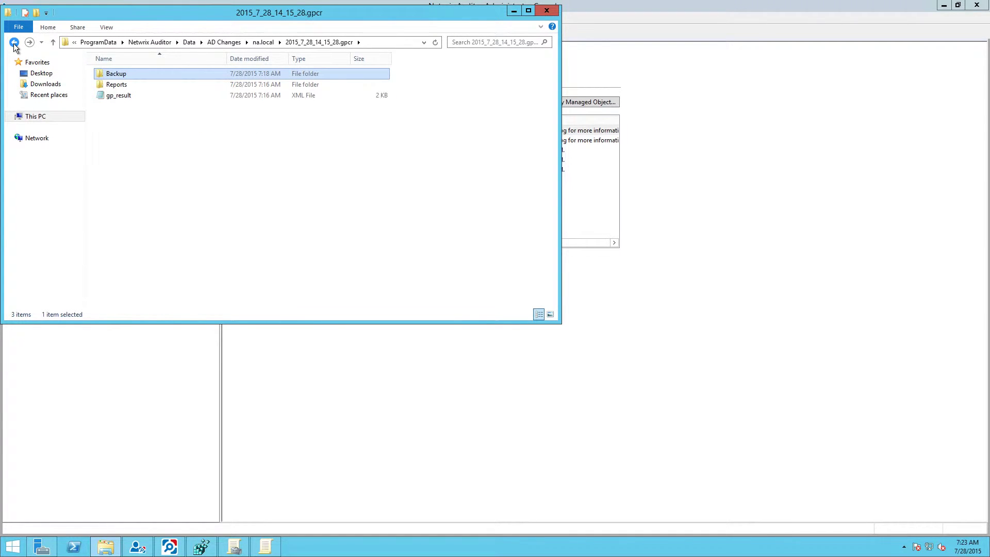
pyautogui.click(14, 44)
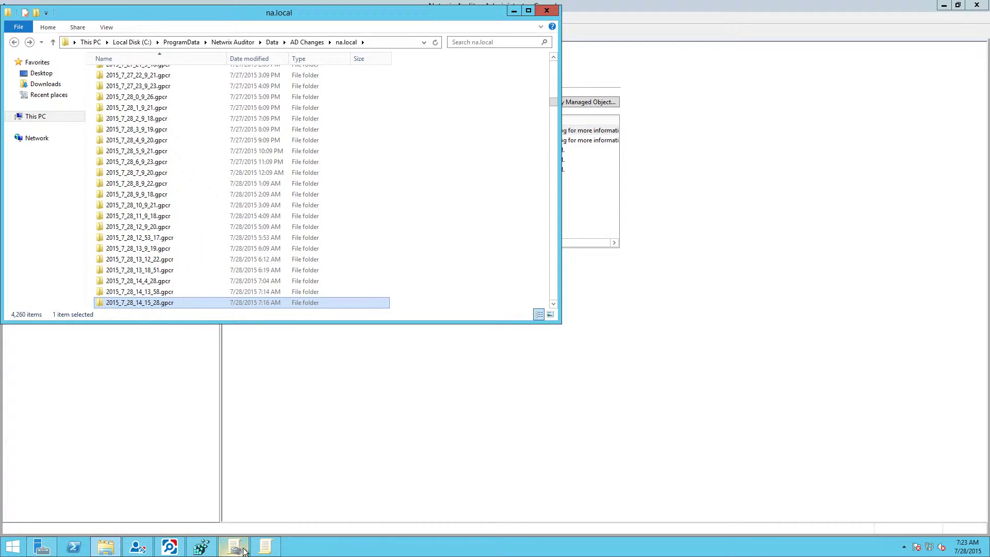
# Edit TestGPO and navigate to Computer Configuration's Account Policies > Password Policy
pyautogui.click(265, 546)
pyautogui.click(313, 518)
pyautogui.click(246, 548)
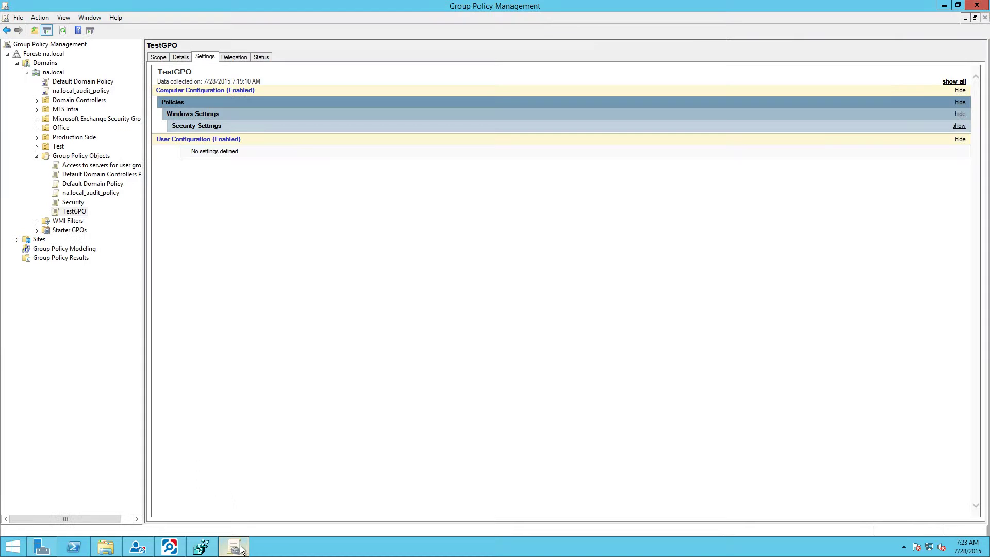
pyautogui.rightClick(75, 216)
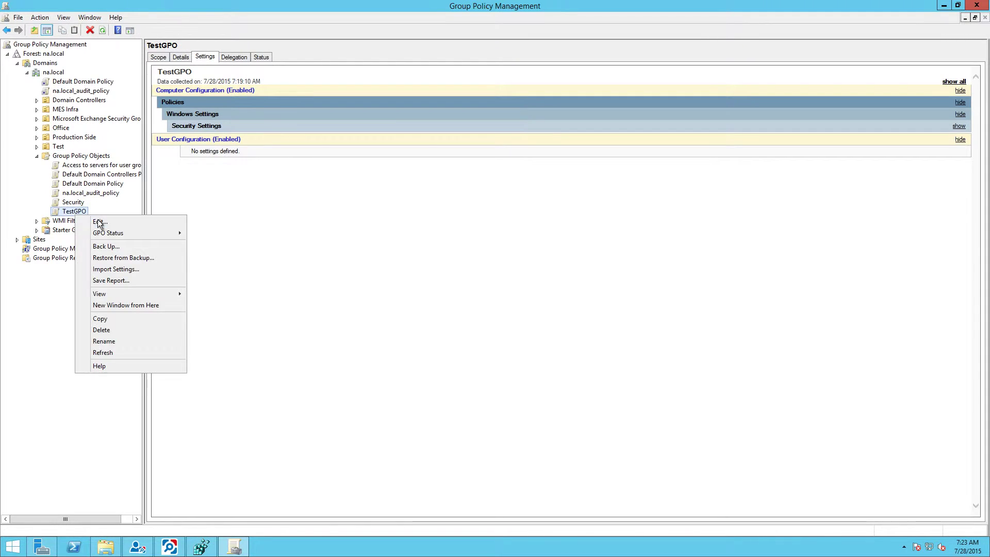
pyautogui.click(98, 221)
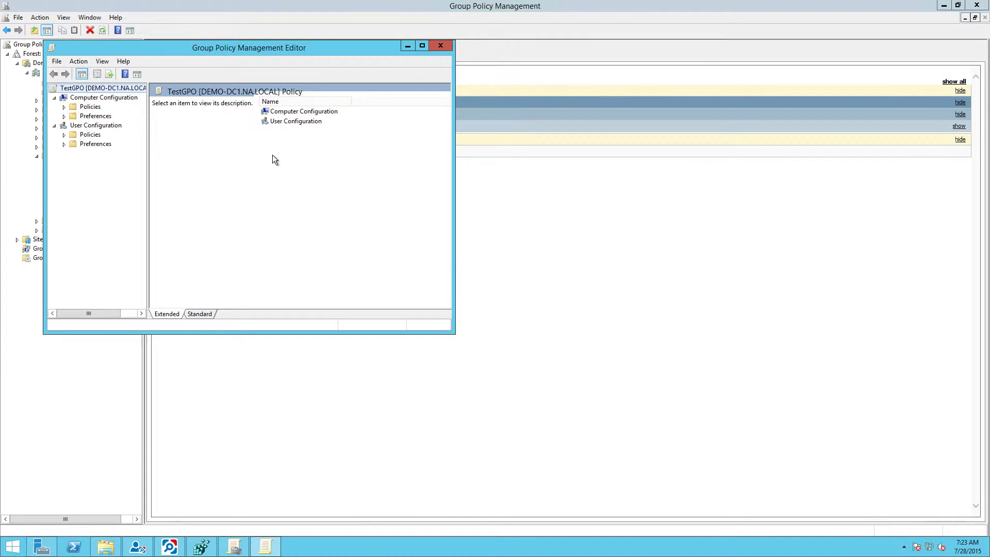
pyautogui.click(90, 108)
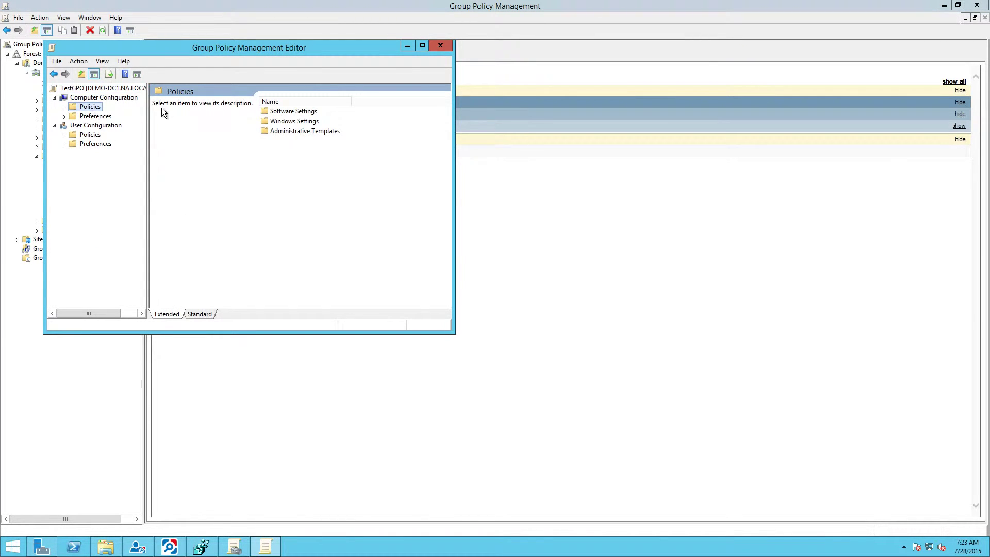
pyautogui.doubleClick(312, 123)
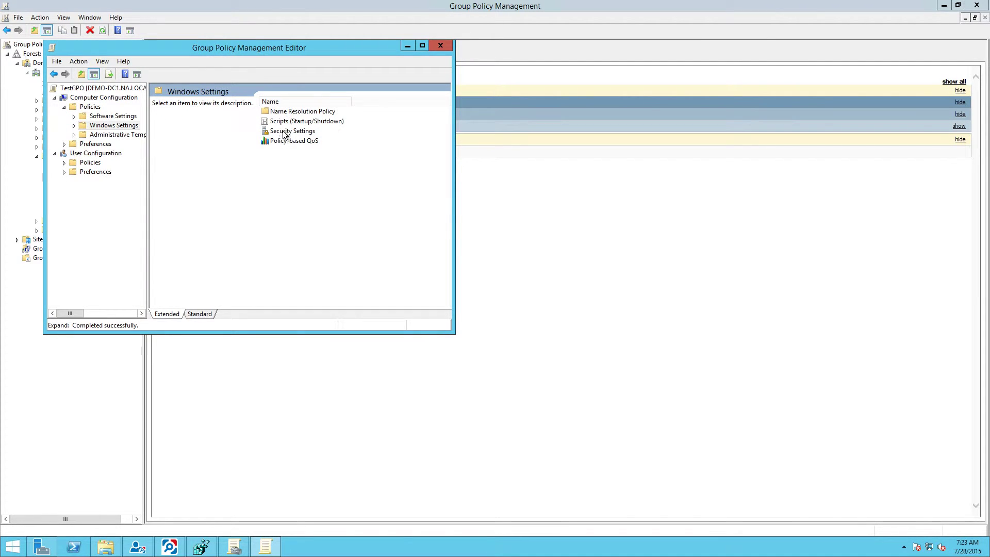
pyautogui.doubleClick(283, 131)
pyautogui.doubleClick(184, 99)
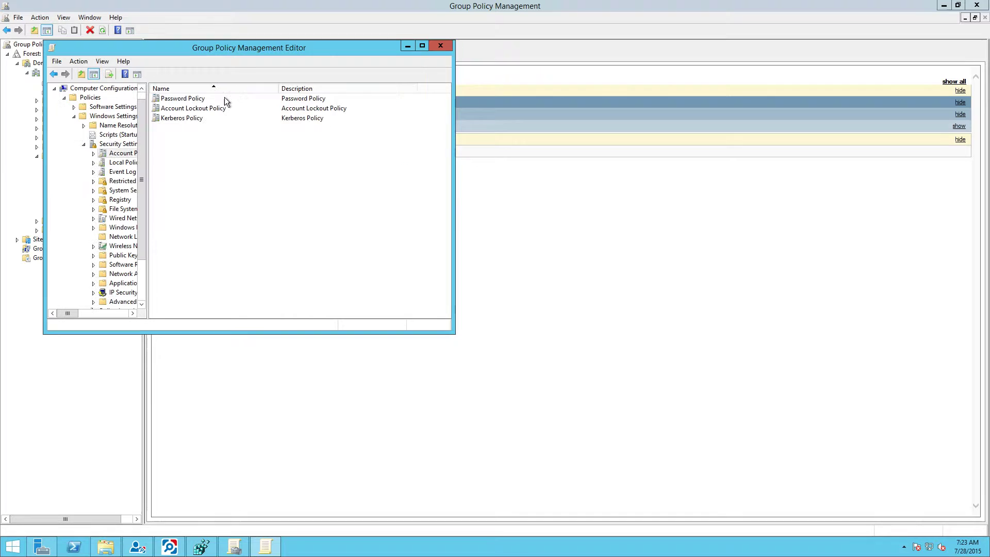
pyautogui.doubleClick(202, 99)
# Set maximum password age 36 days, minimum age 25 days, minimum length 5, and close the editor
pyautogui.doubleClick(232, 108)
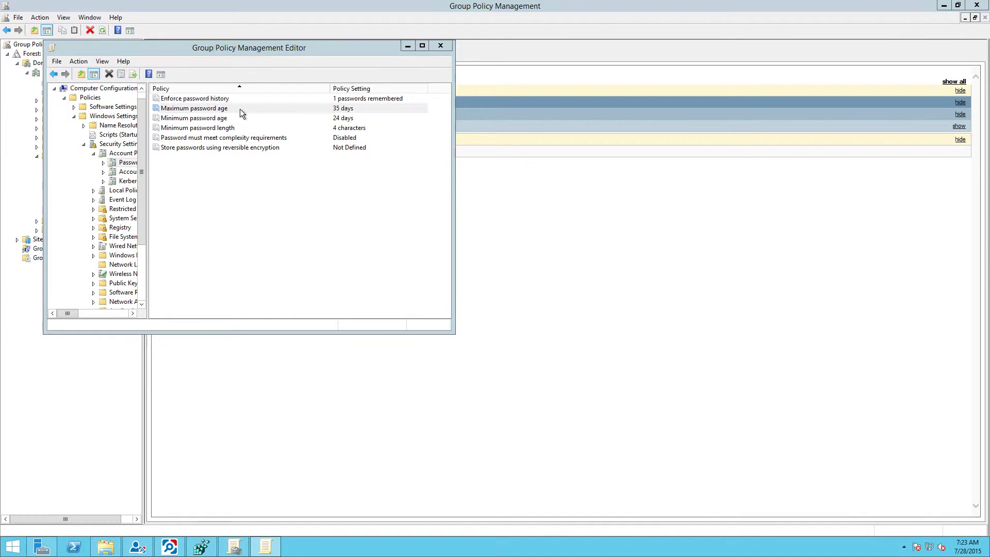
pyautogui.click(193, 139)
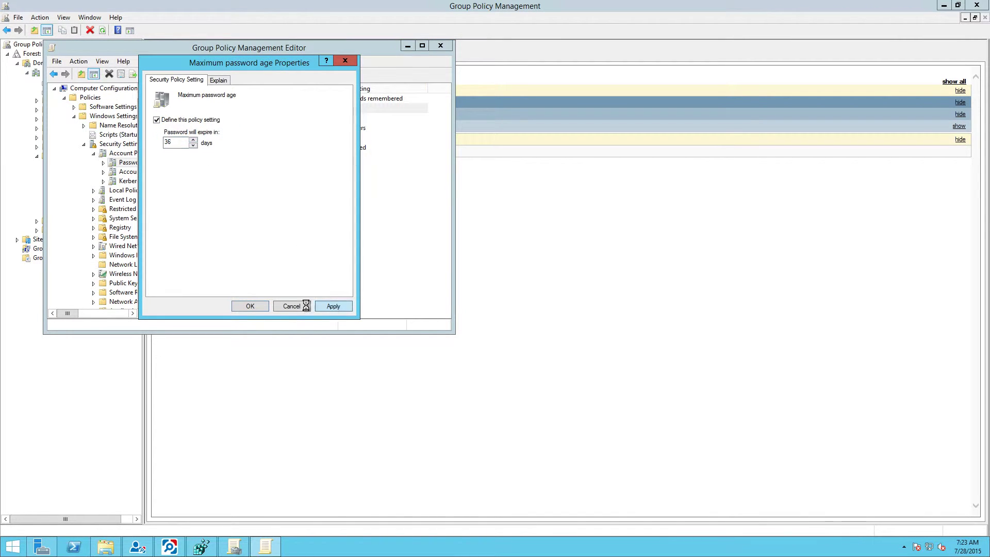
pyautogui.click(255, 304)
pyautogui.doubleClick(201, 118)
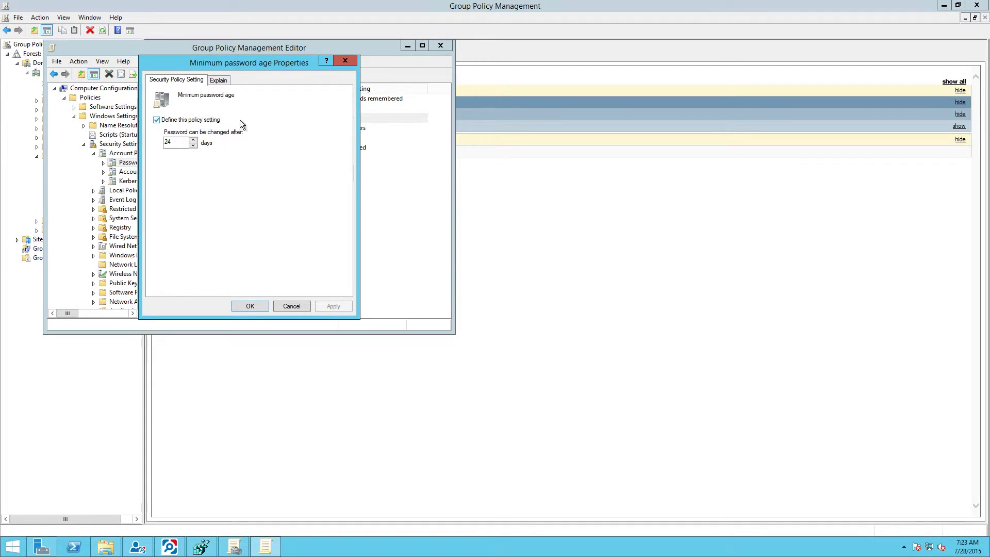
pyautogui.click(193, 141)
pyautogui.click(325, 306)
pyautogui.click(250, 306)
pyautogui.doubleClick(219, 129)
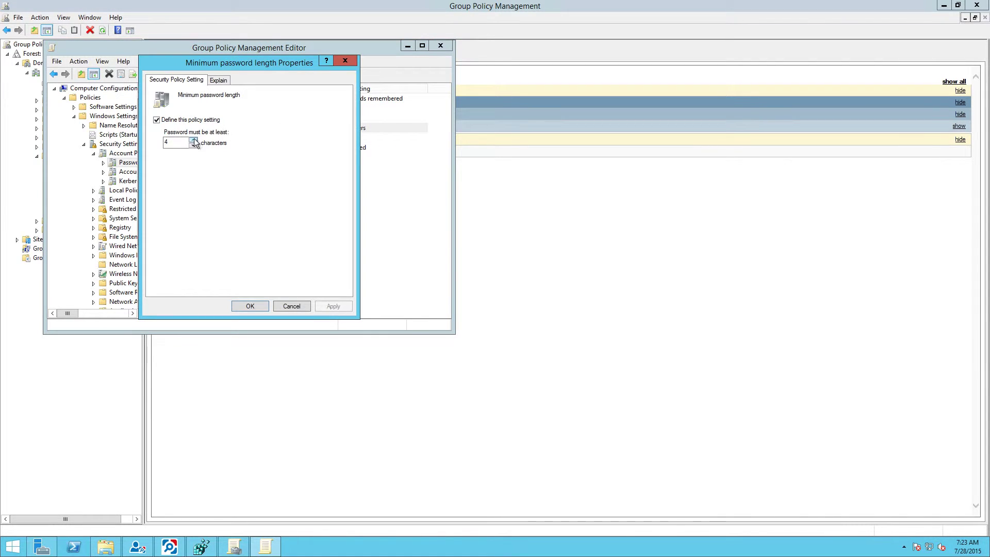
pyautogui.click(193, 139)
pyautogui.click(333, 306)
pyautogui.click(250, 306)
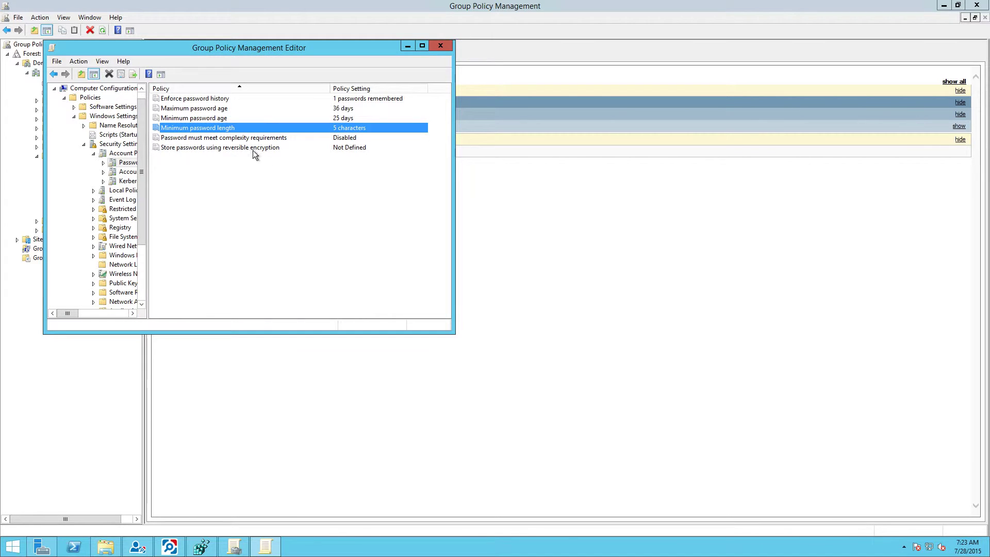
pyautogui.click(441, 45)
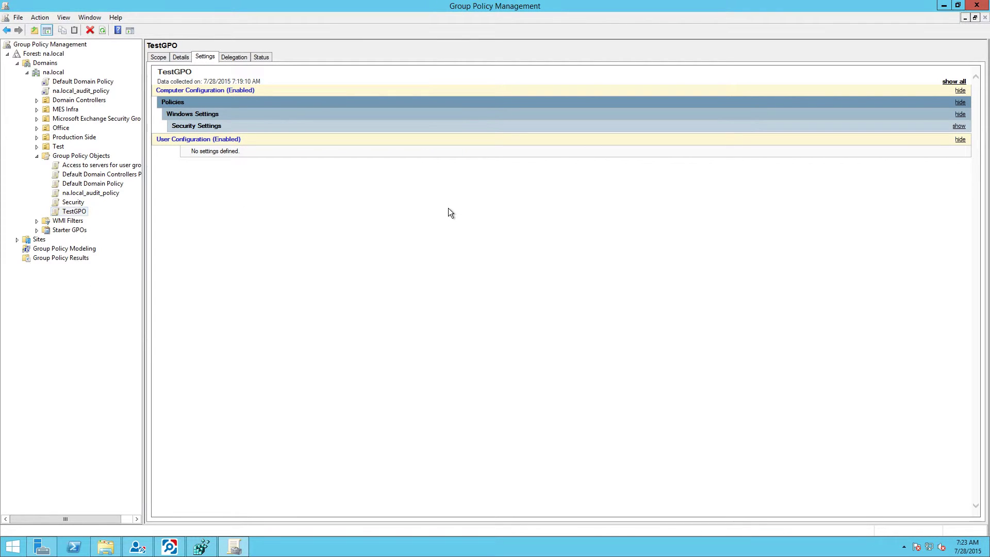
# Return to the Netwrix Auditor reports list from the console
pyautogui.click(148, 547)
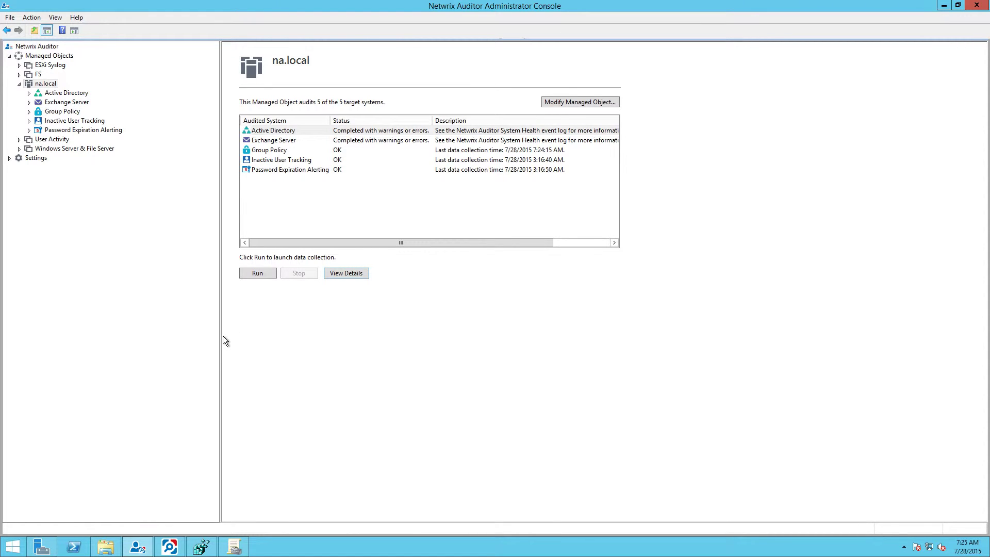
pyautogui.click(169, 547)
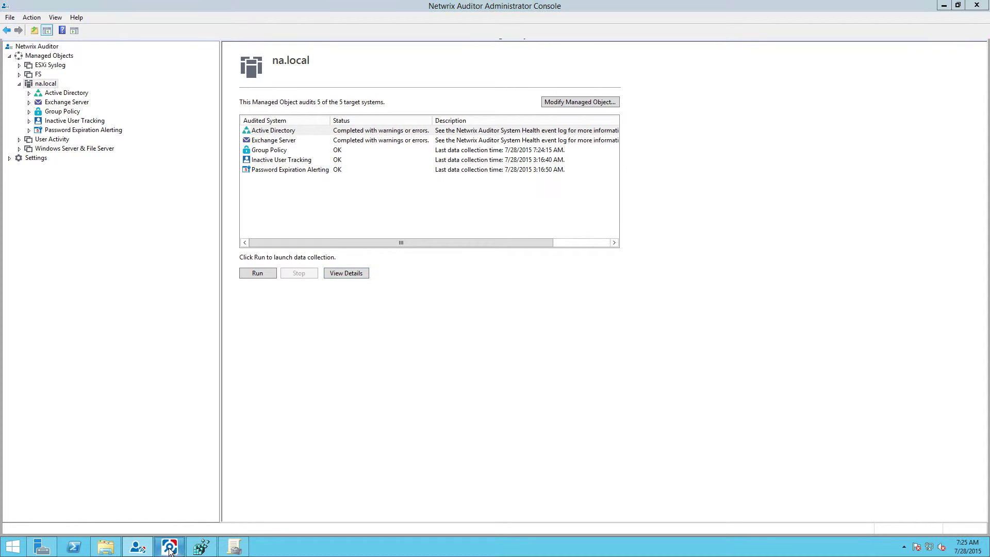
pyautogui.click(17, 30)
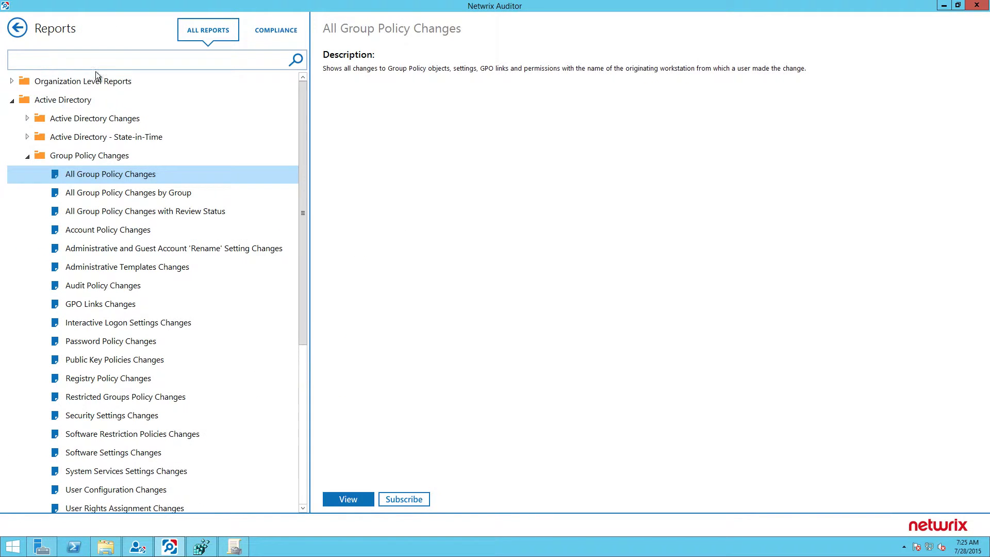
# View the All Group Policy Changes report's page 2 and highlight TestGPO's three password policy changes
pyautogui.click(345, 494)
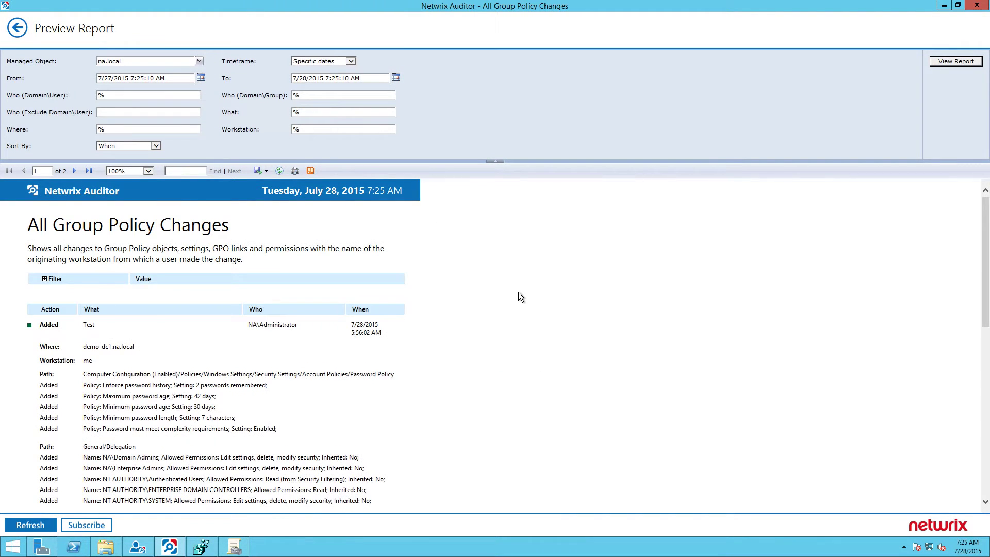
pyautogui.scroll(-10, 518, 292)
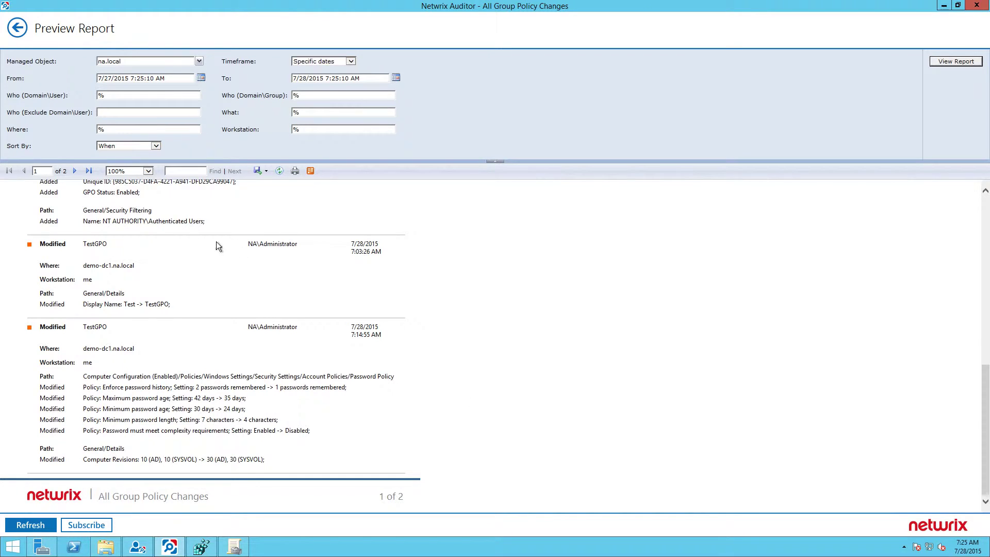
pyautogui.click(75, 171)
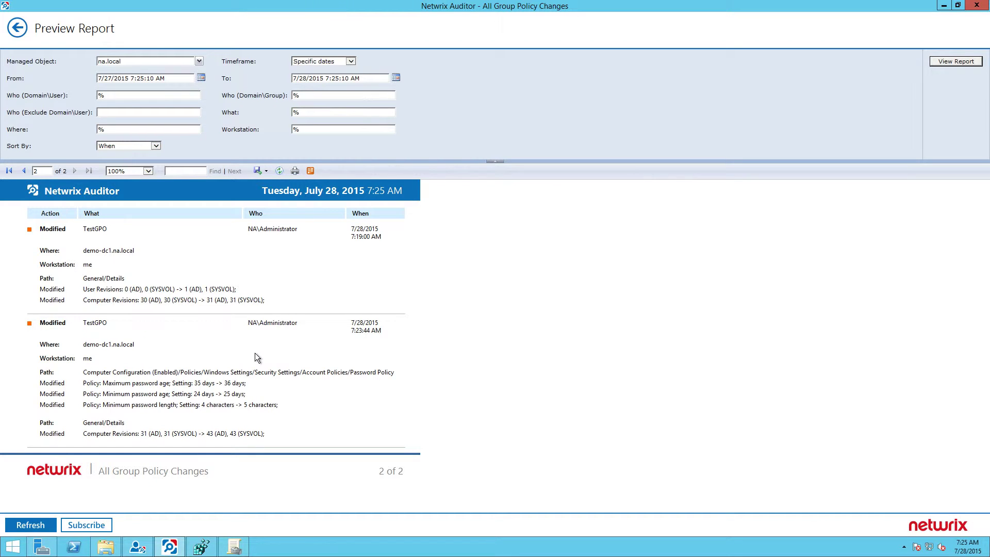
pyautogui.moveTo(112, 384); pyautogui.dragTo(271, 415)
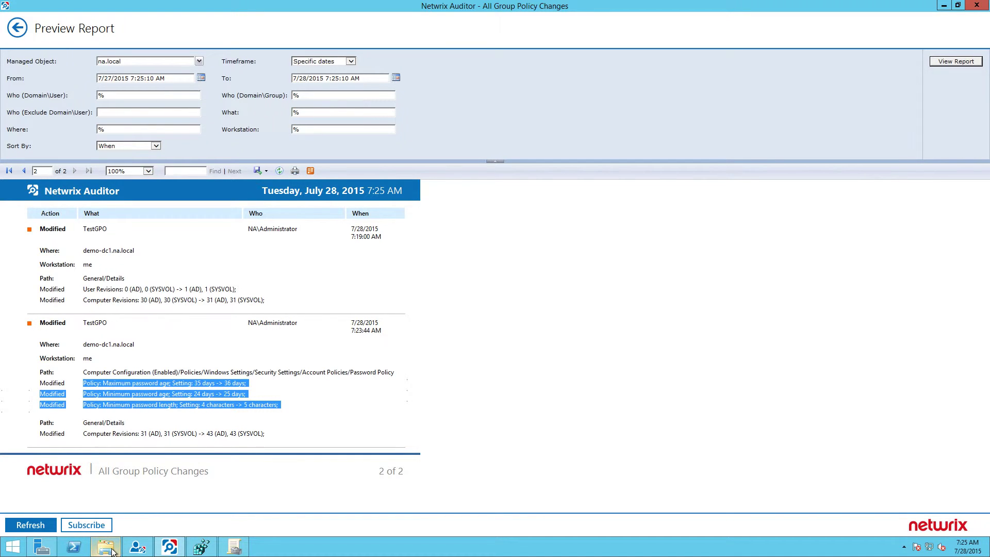
pyautogui.moveTo(112, 550)
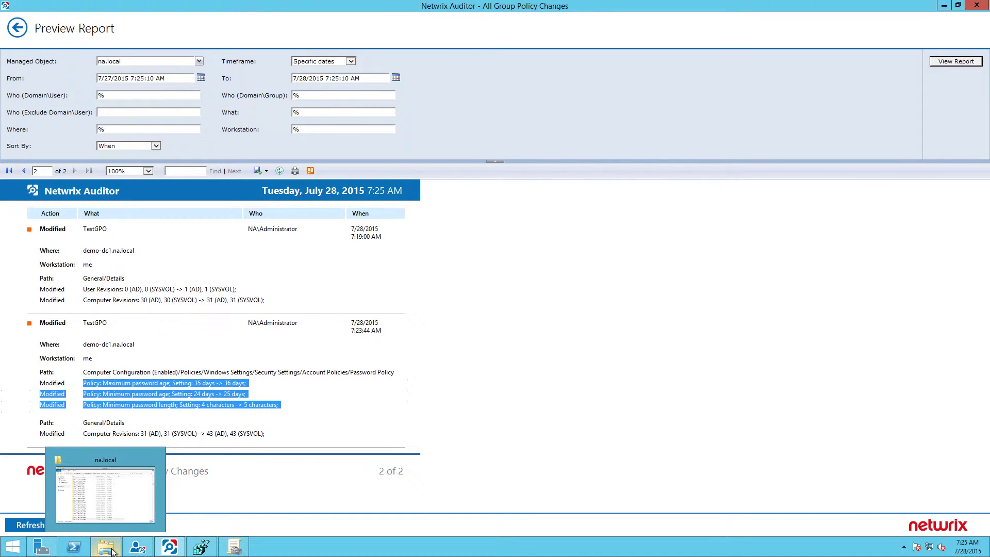
pyautogui.click(112, 551)
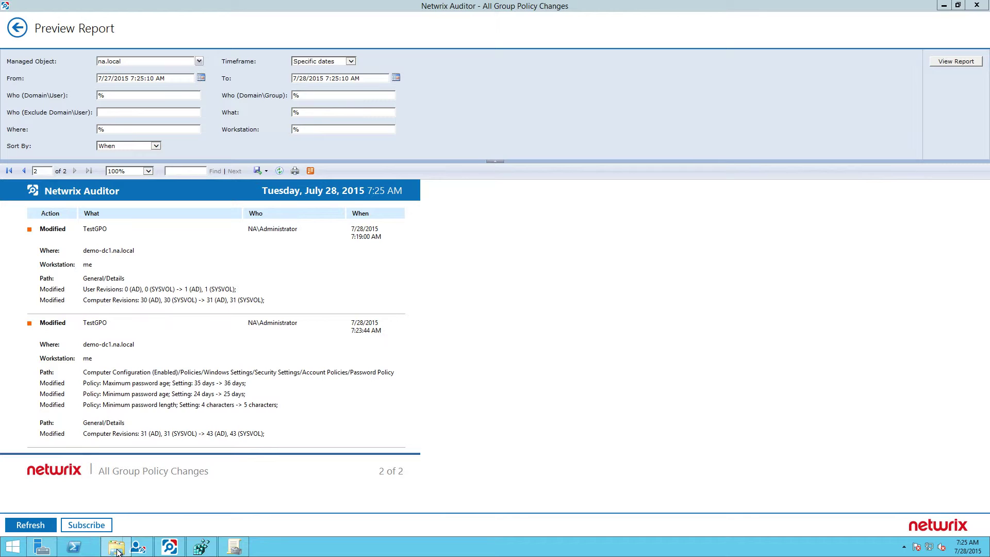
# Open Manage Backups from the Domains node in Group Policy Management
pyautogui.click(234, 547)
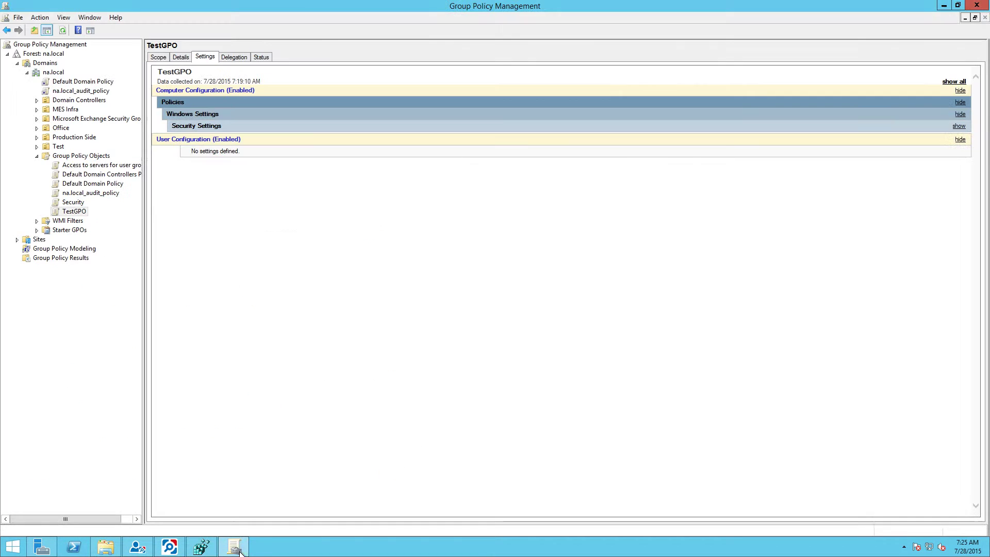
pyautogui.click(37, 63)
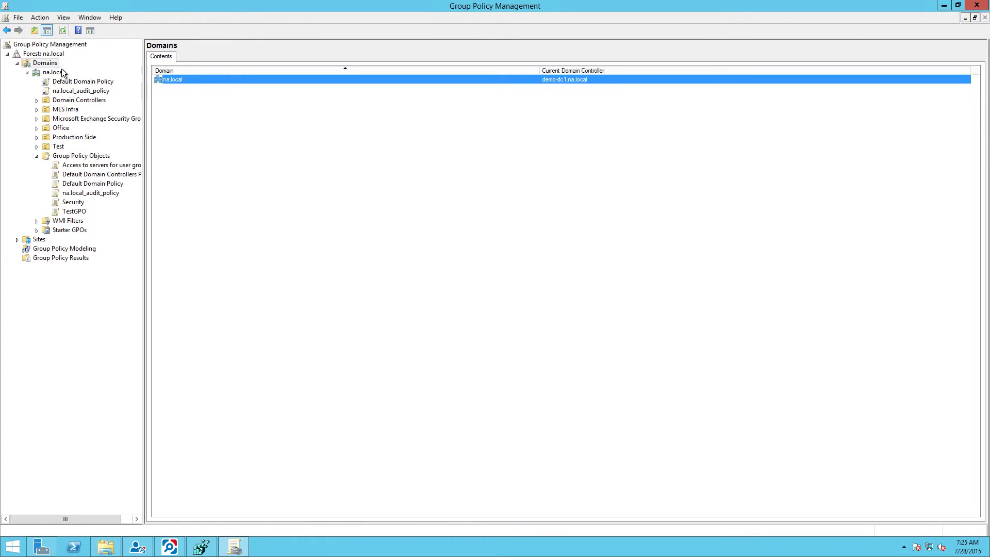
pyautogui.rightClick(38, 63)
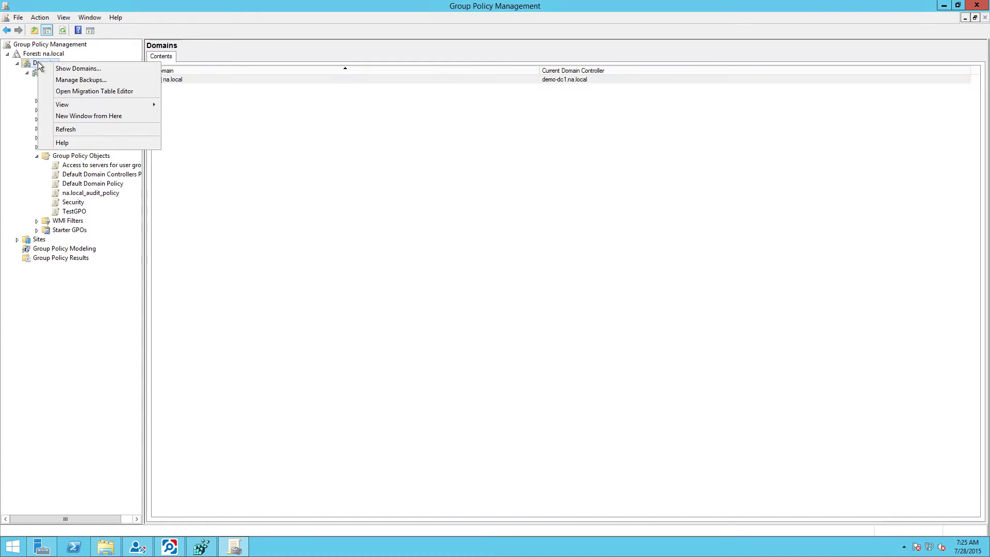
pyautogui.click(64, 80)
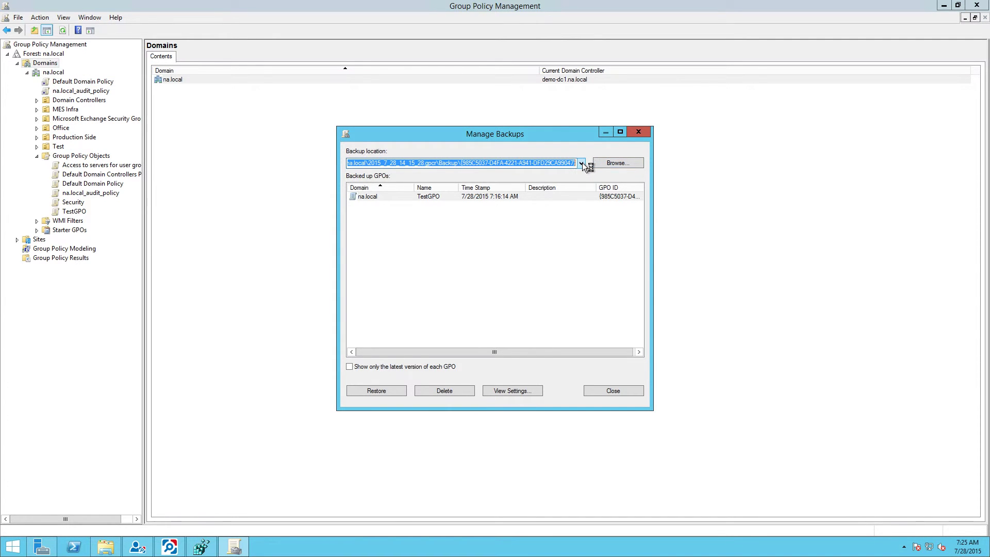
# Point the backup location to na.local\2015_7_28_14_22_13.gpcr\Backup's TestGPO GUID folder
pyautogui.click(611, 165)
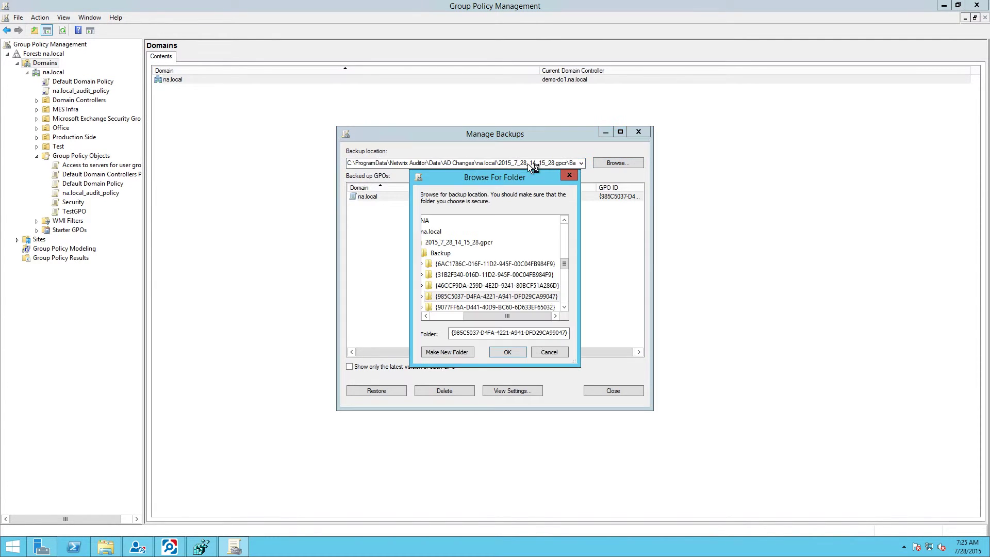
pyautogui.click(452, 316)
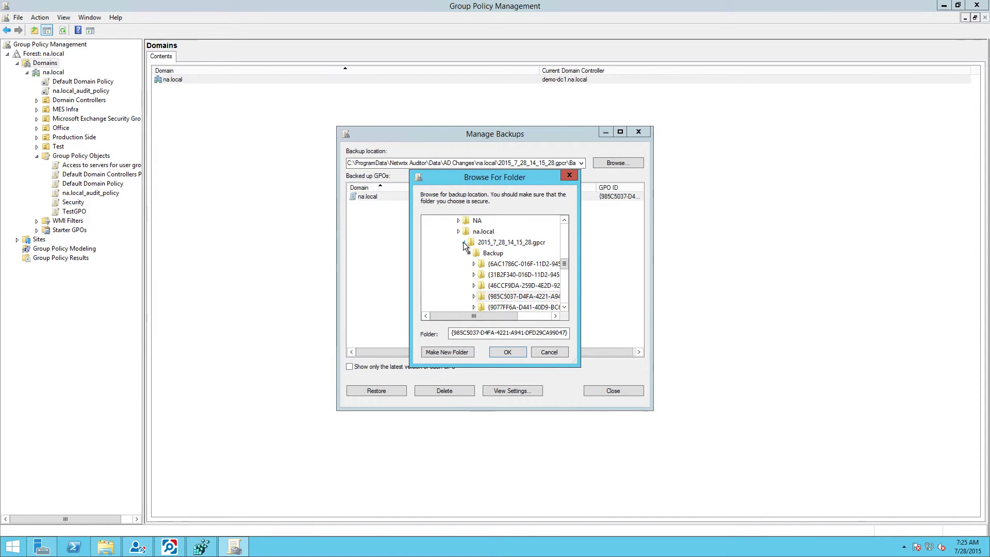
pyautogui.click(464, 243)
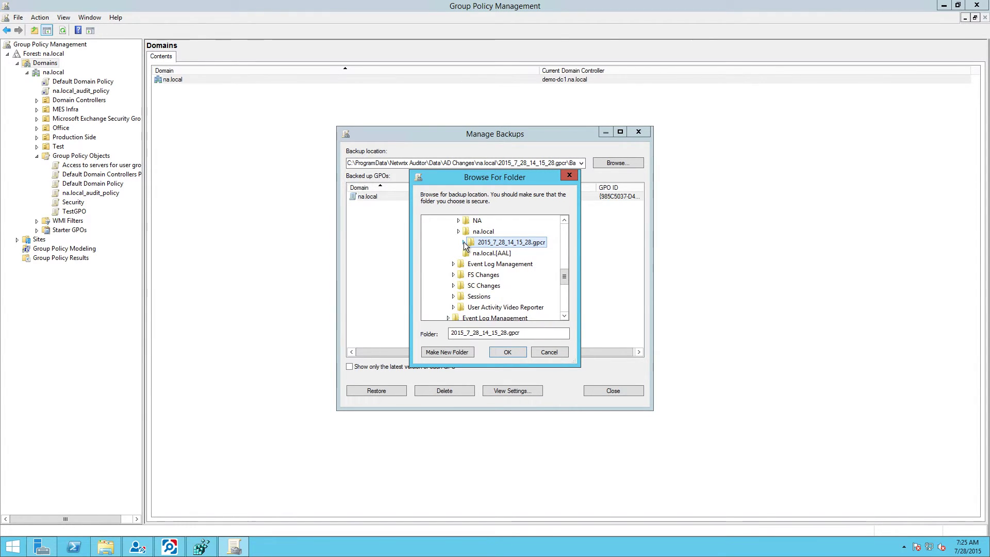
pyautogui.click(479, 233)
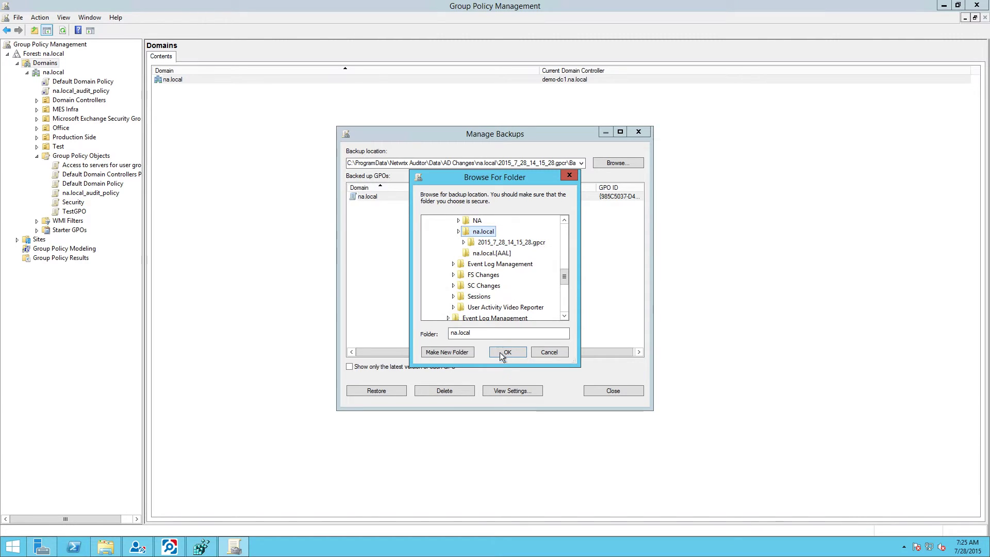
pyautogui.click(458, 231)
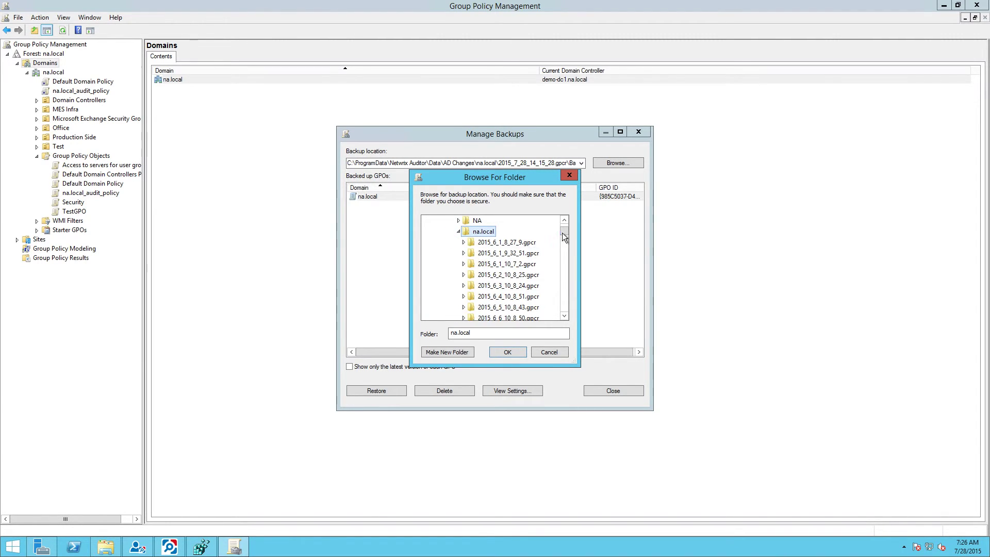
pyautogui.moveTo(563, 232); pyautogui.dragTo(564, 314)
pyautogui.moveTo(564, 225); pyautogui.dragTo(564, 225)
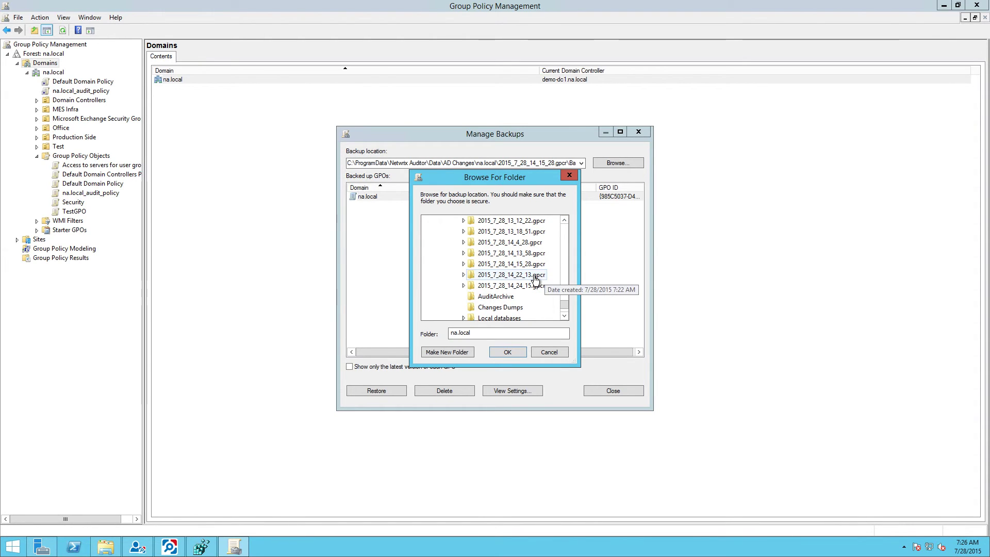
pyautogui.doubleClick(535, 278)
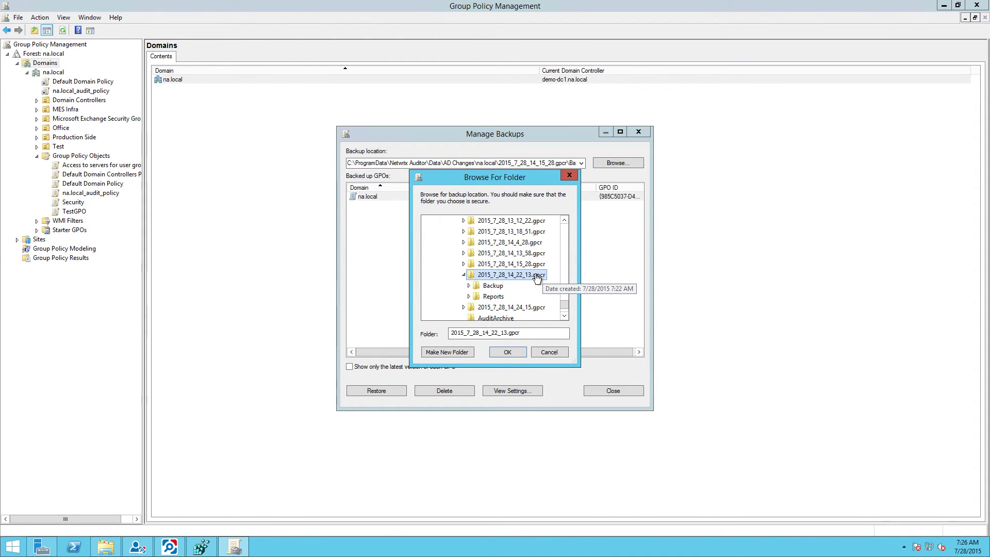
pyautogui.click(469, 286)
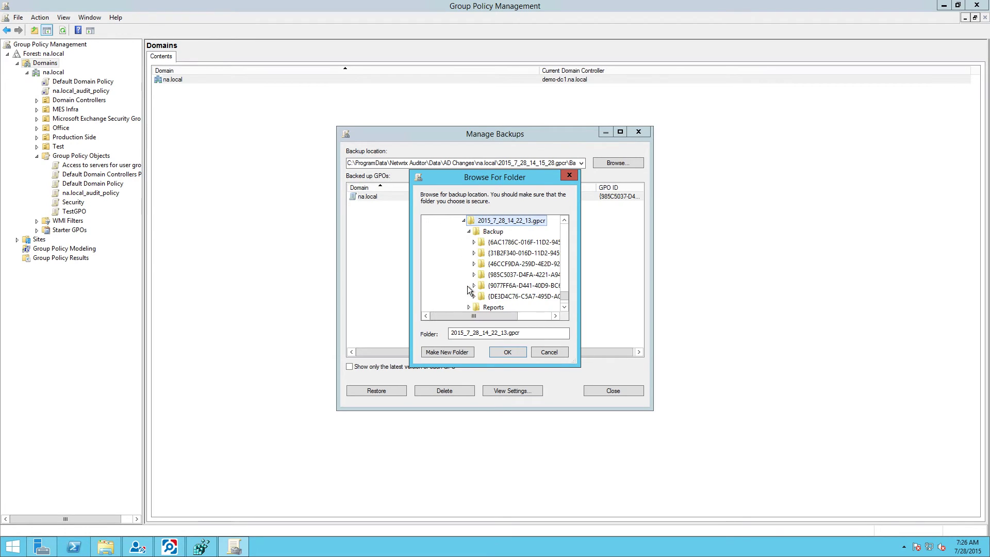
pyautogui.click(498, 280)
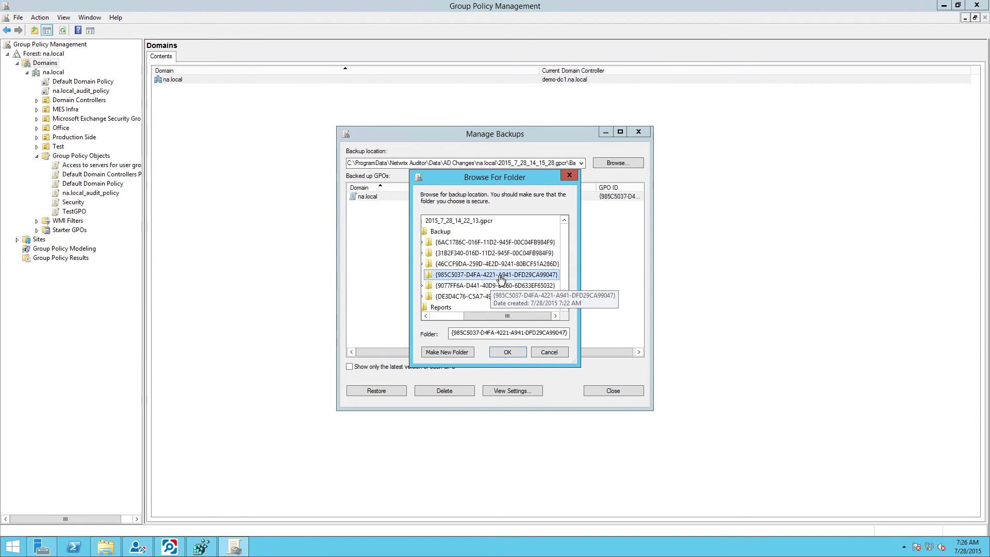
pyautogui.click(502, 350)
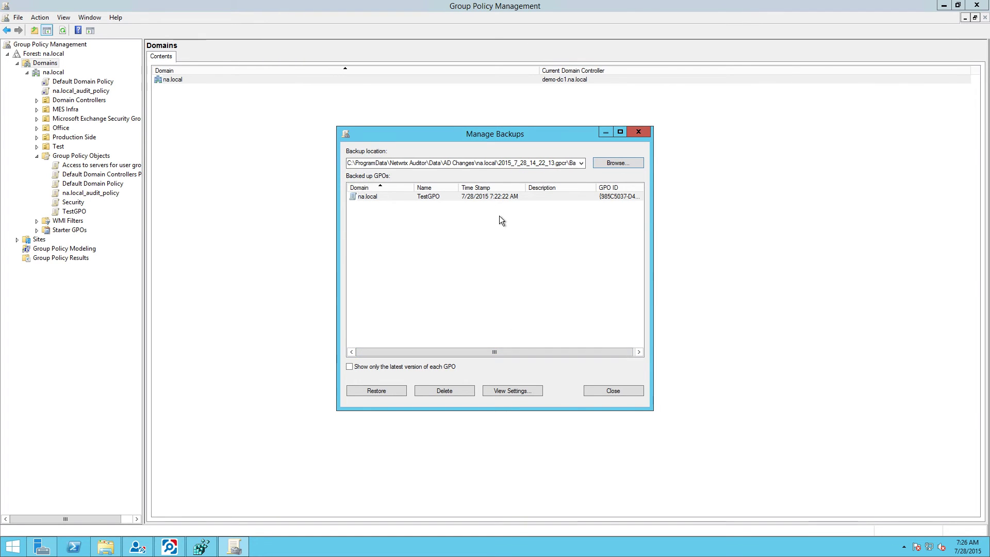
# Restore the 7:22:22 AM TestGPO backup and confirm the restore
pyautogui.click(499, 196)
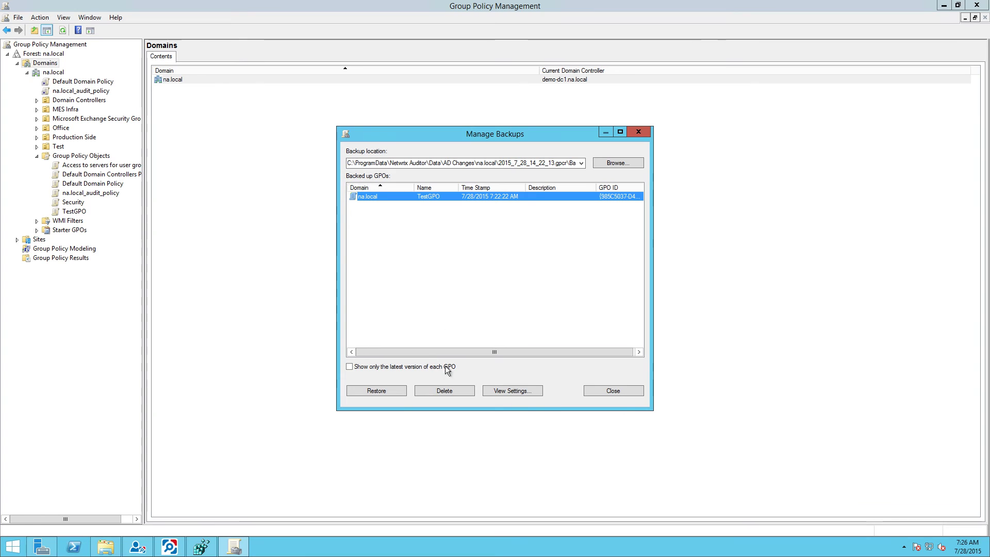
pyautogui.click(388, 390)
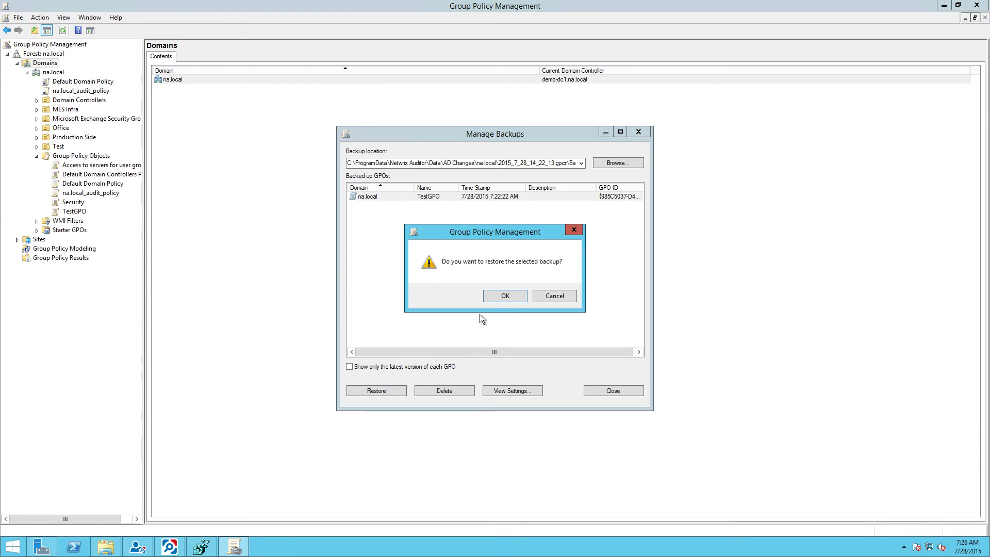
pyautogui.click(507, 294)
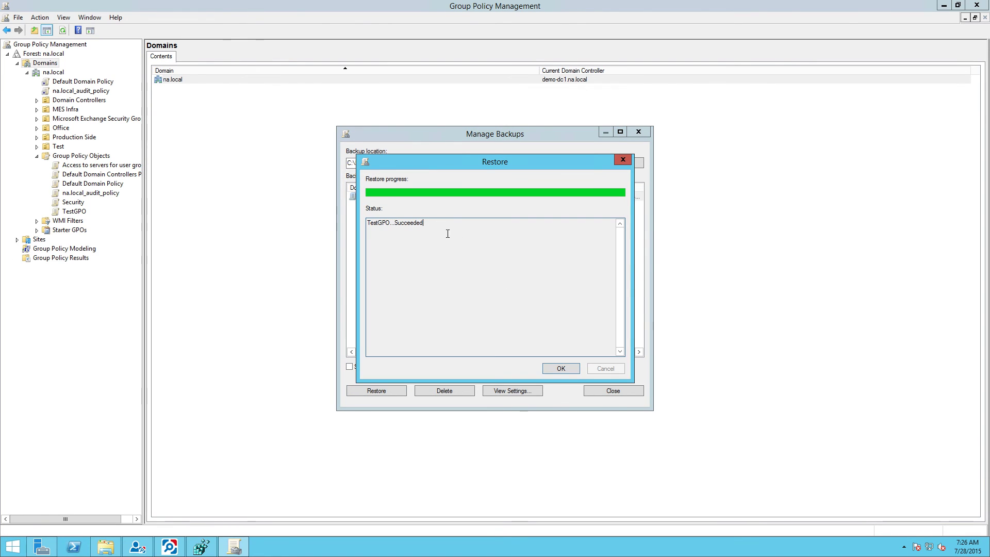